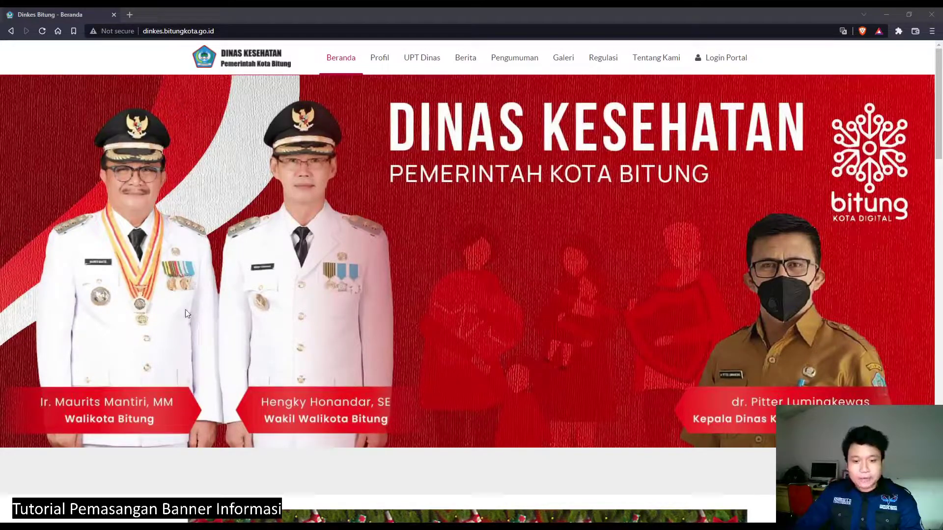
# Examine the Banner Informasi section on the Dinas Kesehatan homepage beside the latest news
pyautogui.scroll(-5, 195, 236)
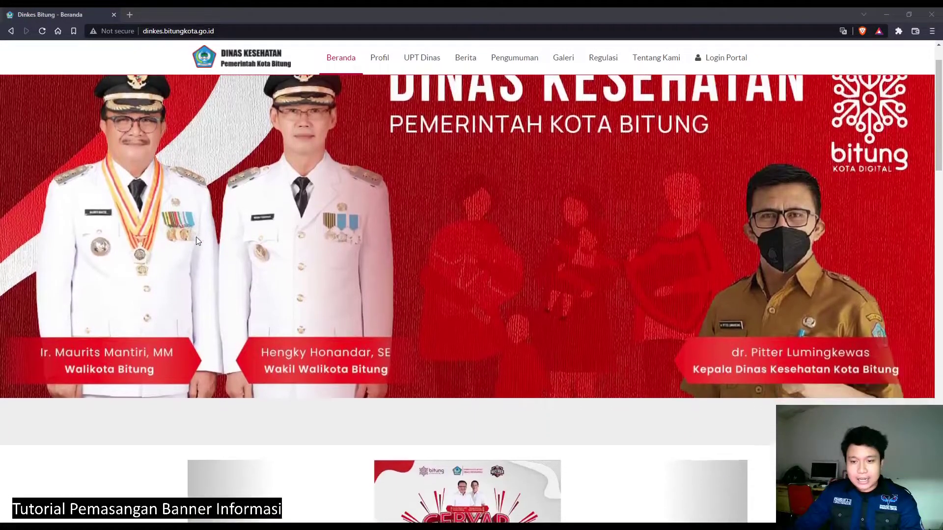
pyautogui.scroll(-5, 170, 214)
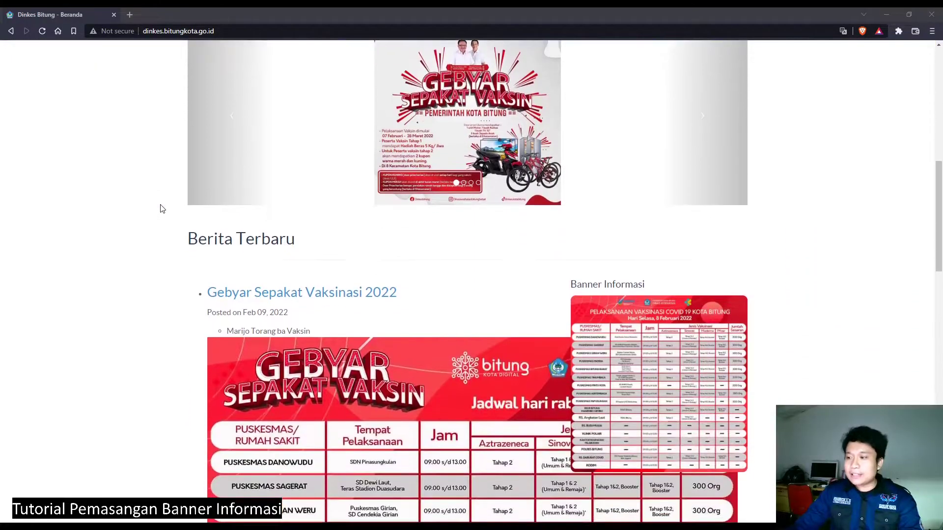
pyautogui.moveTo(570, 284); pyautogui.dragTo(710, 408)
pyautogui.click(785, 339)
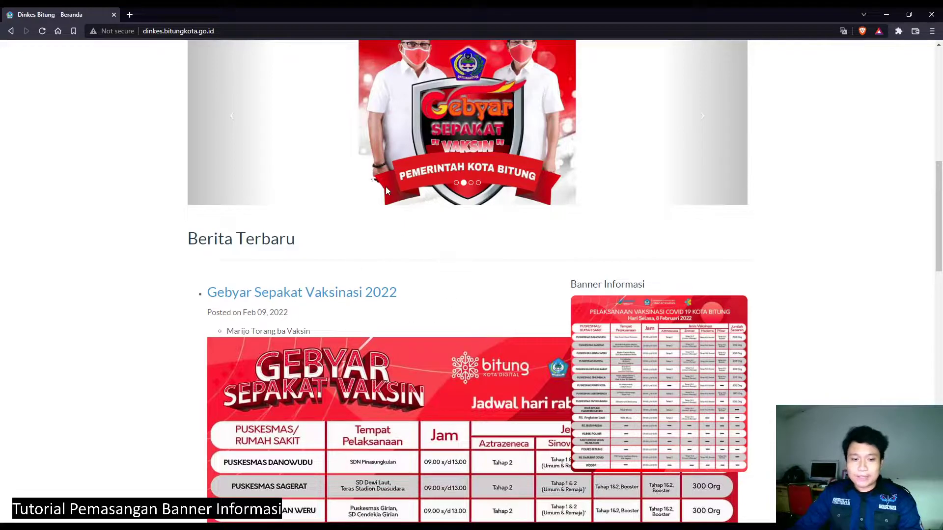
pyautogui.scroll(10, 404, 186)
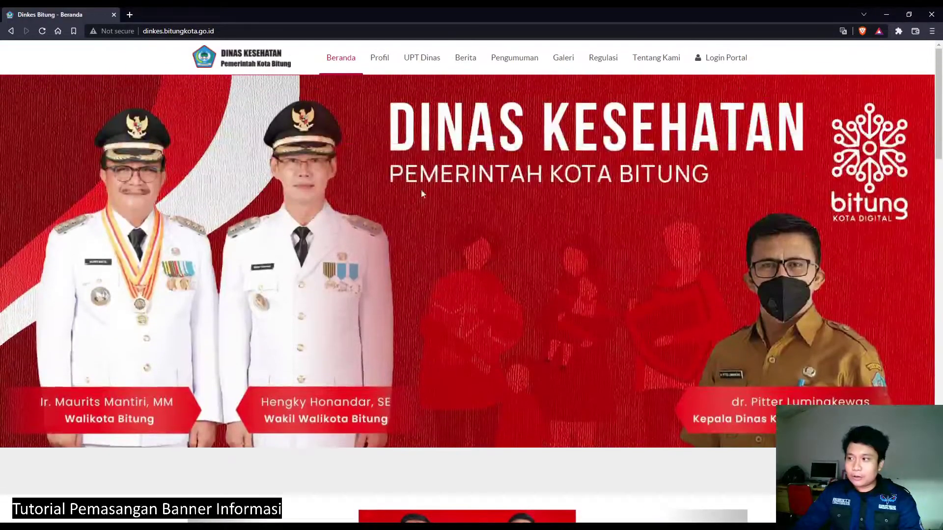
# Enter the site's admin portal, search the CMS pages for "beranda" and open the Beranda page
pyautogui.click(712, 66)
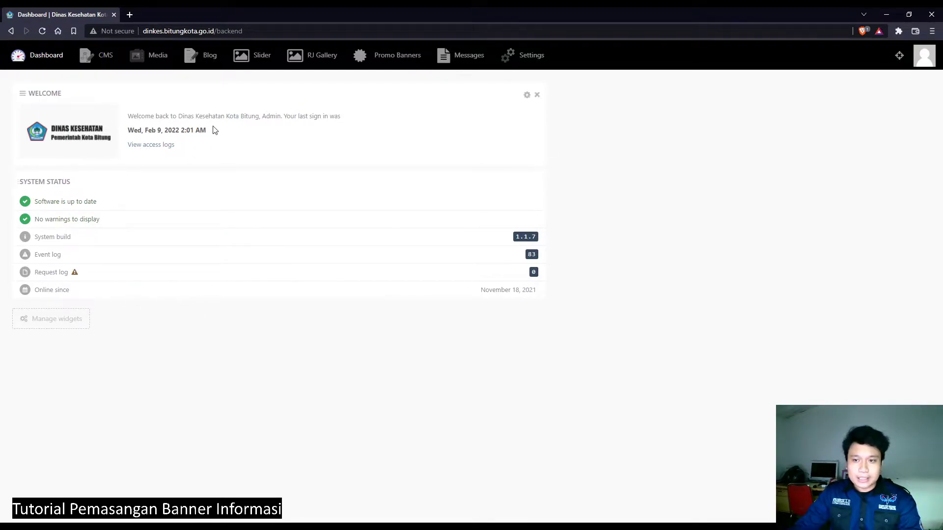
pyautogui.click(106, 59)
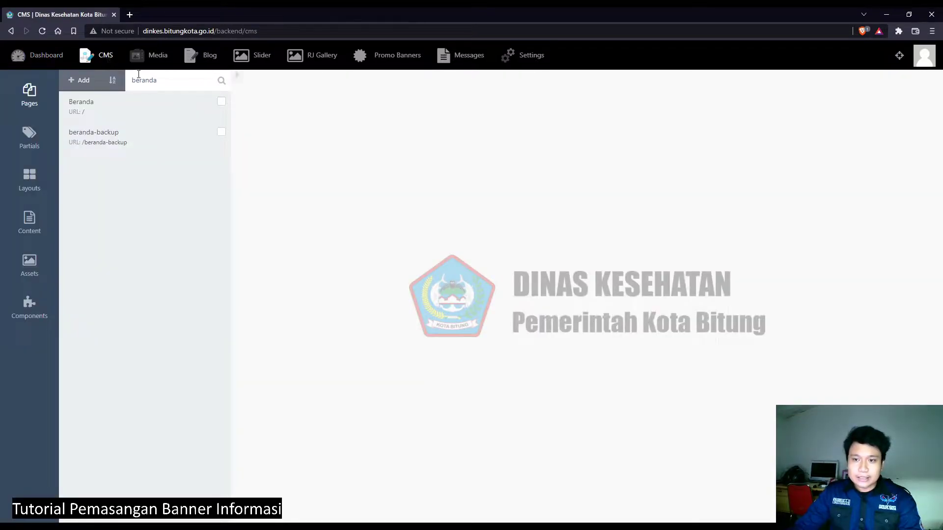
pyautogui.moveTo(167, 82); pyautogui.dragTo(127, 81)
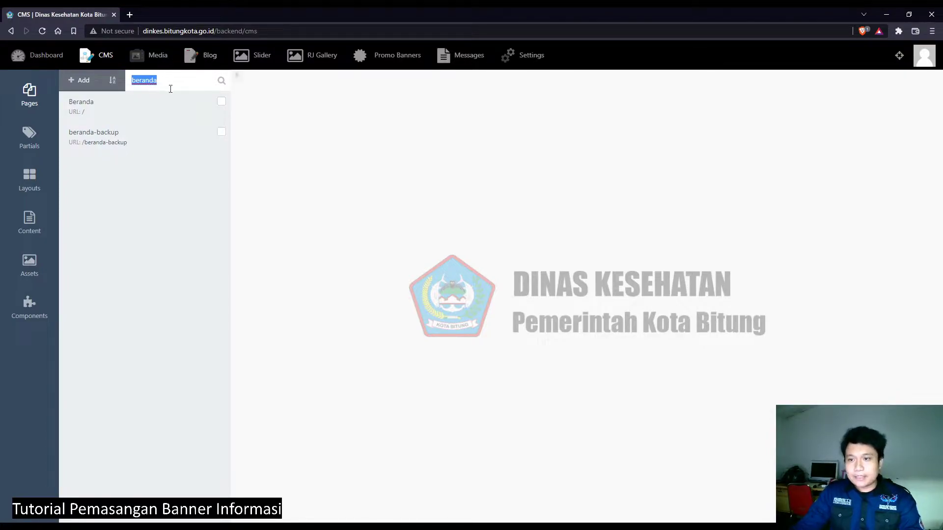
pyautogui.write('beranda')
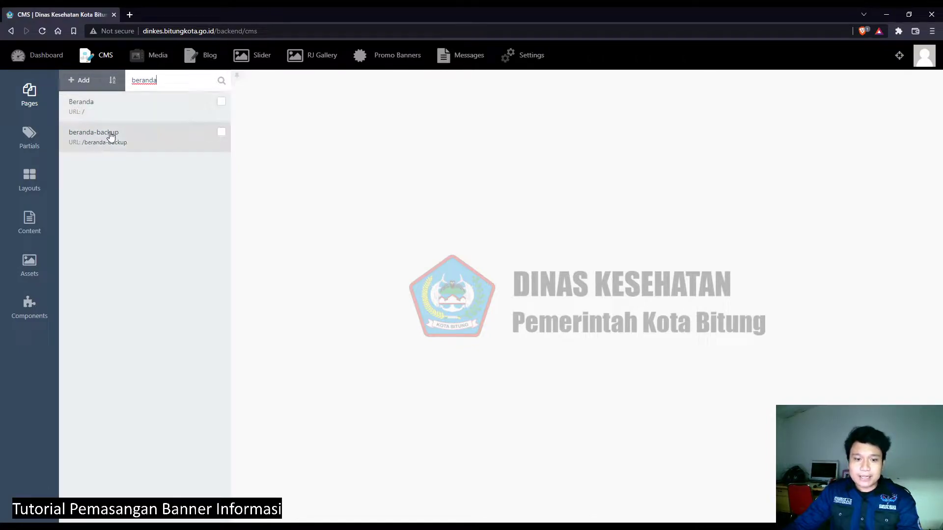
pyautogui.click(146, 109)
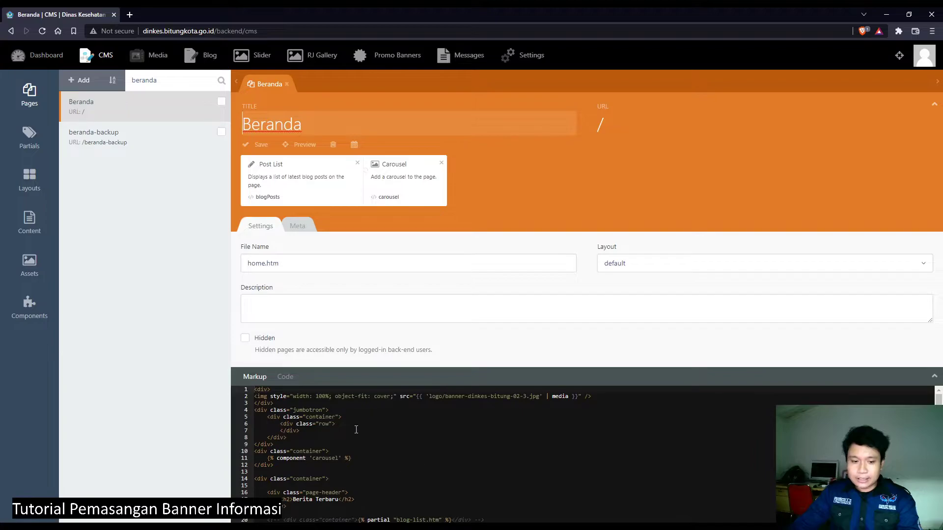
# Examine the Banner Informasi heading, image line and image file name in the Beranda page markup
pyautogui.scroll(-2, 369, 422)
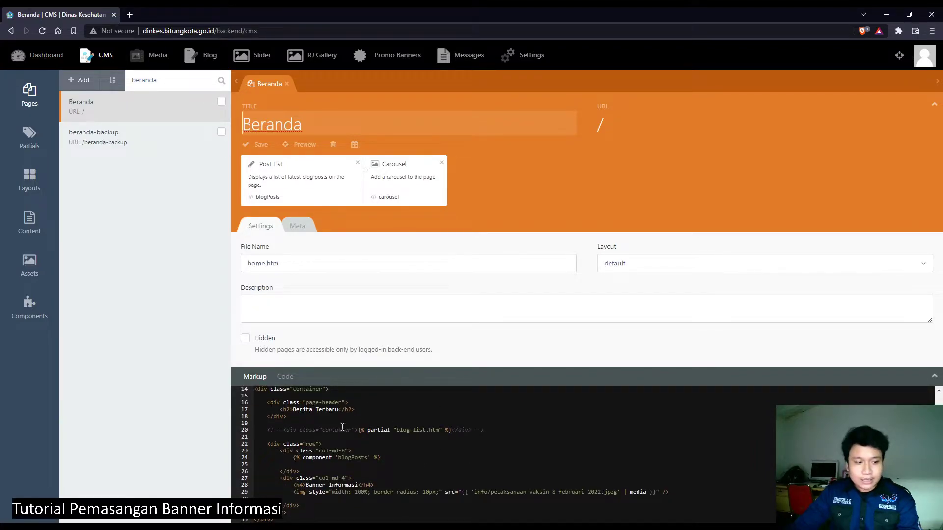
pyautogui.moveTo(293, 486); pyautogui.dragTo(375, 485)
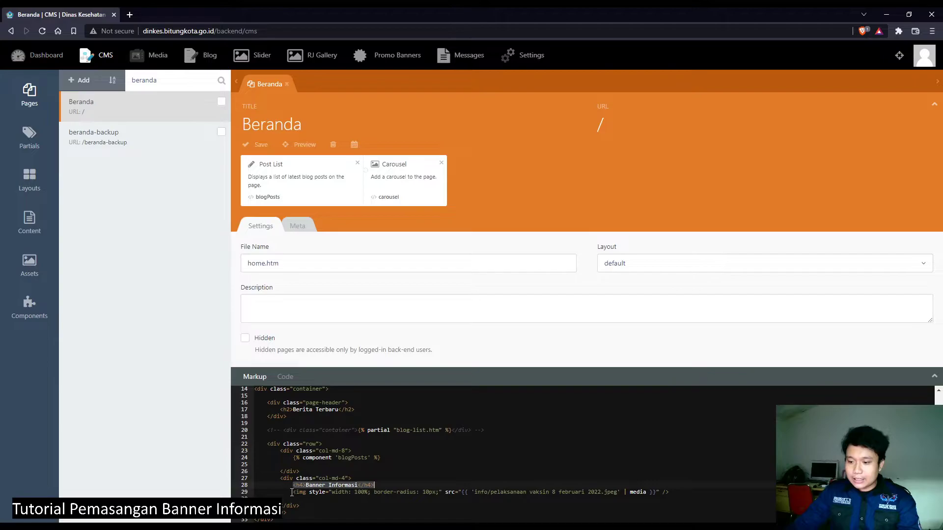
pyautogui.moveTo(293, 493); pyautogui.dragTo(659, 491)
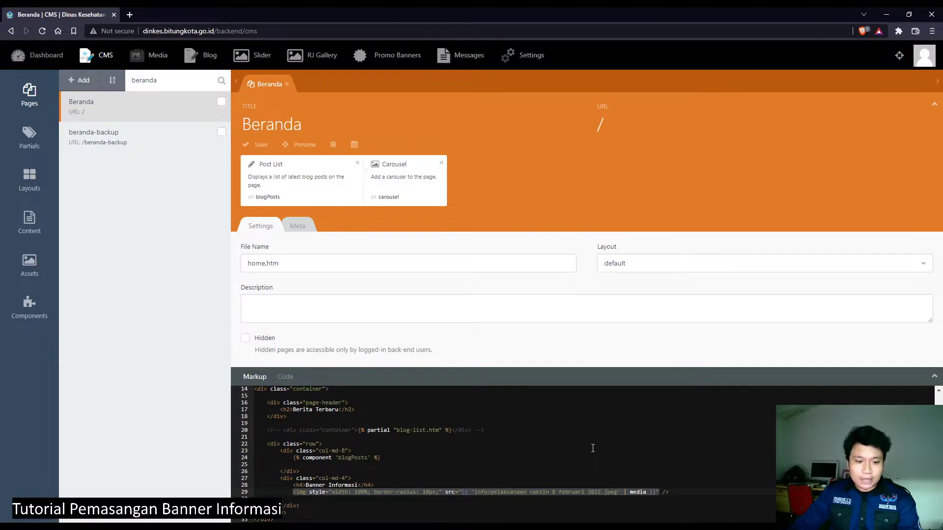
pyautogui.click(534, 457)
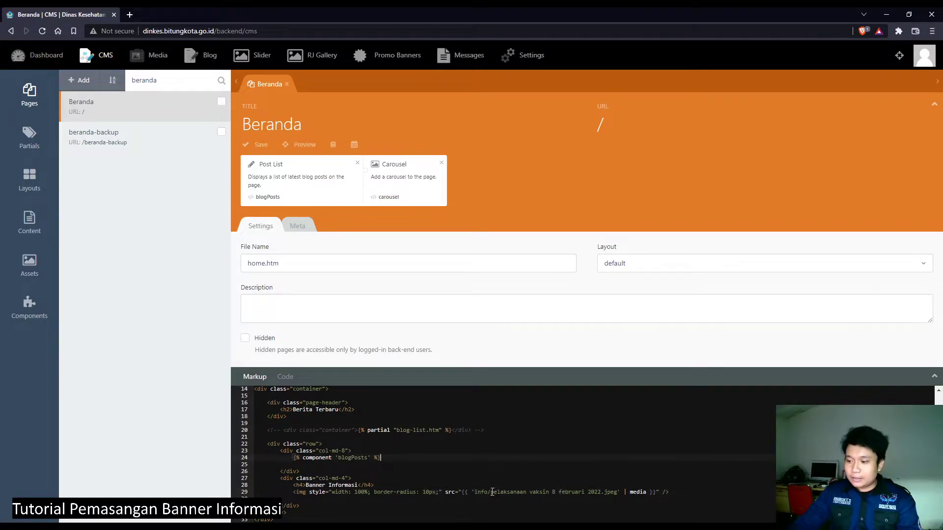
pyautogui.moveTo(490, 491); pyautogui.dragTo(617, 493)
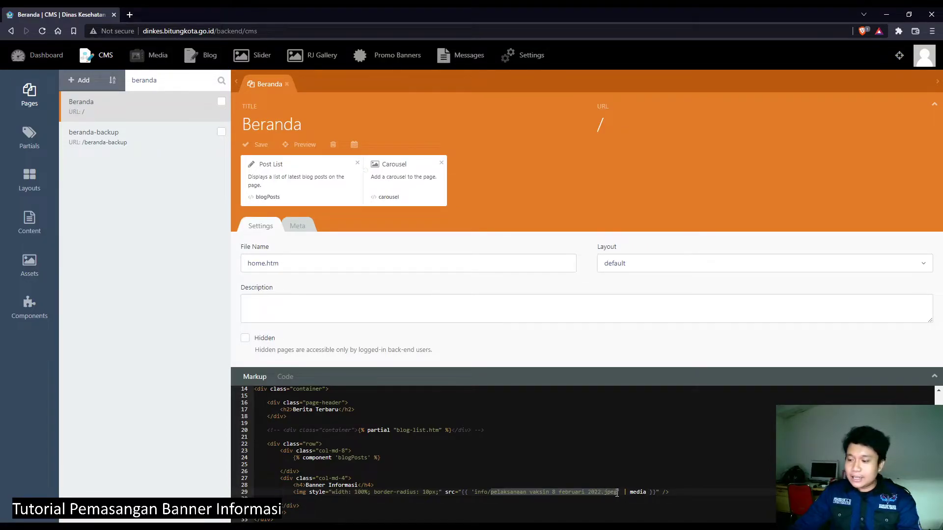
pyautogui.click(567, 486)
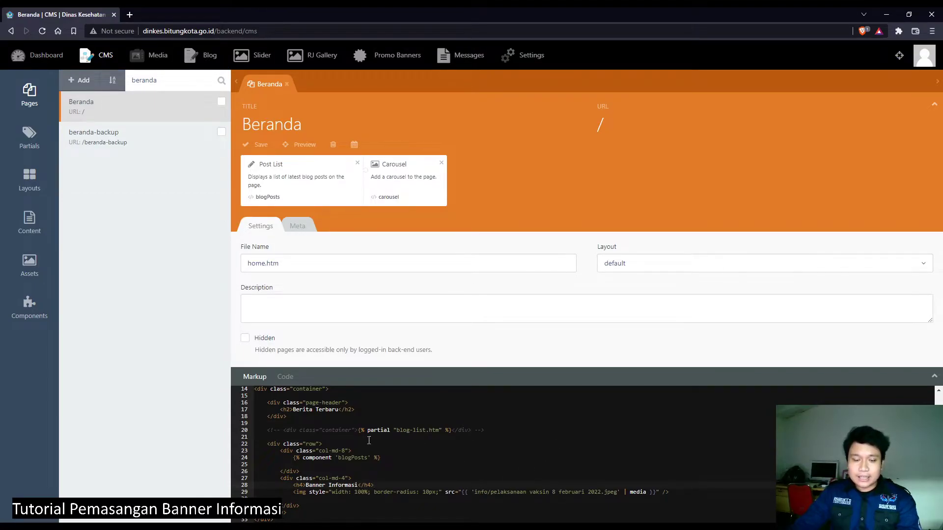
# Open the info folder in the media library and preview the image pelaksanaan vaksin 8 februari 2022.jpeg
pyautogui.click(153, 53)
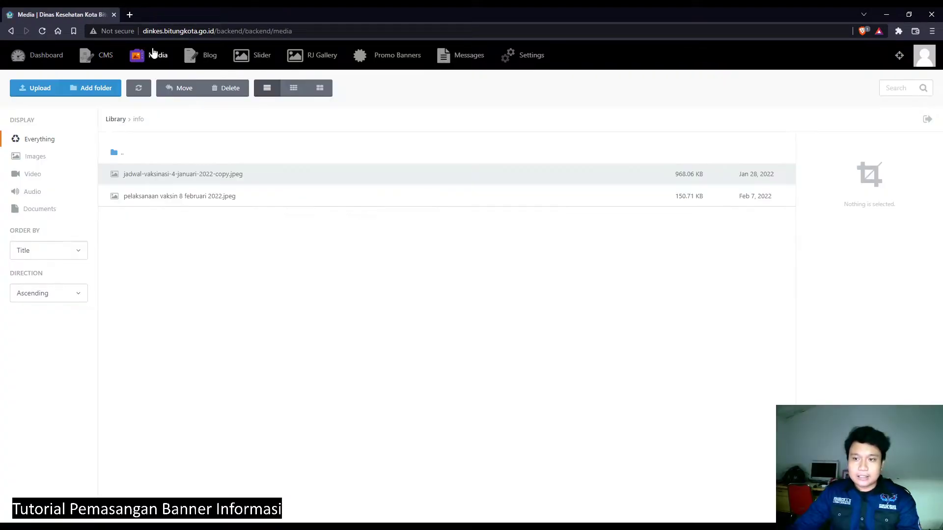
pyautogui.doubleClick(114, 153)
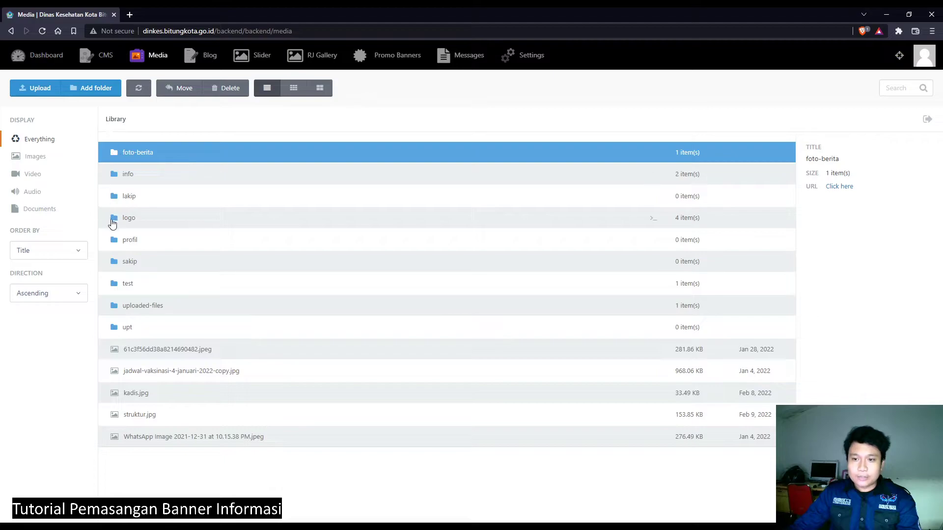
pyautogui.click(141, 176)
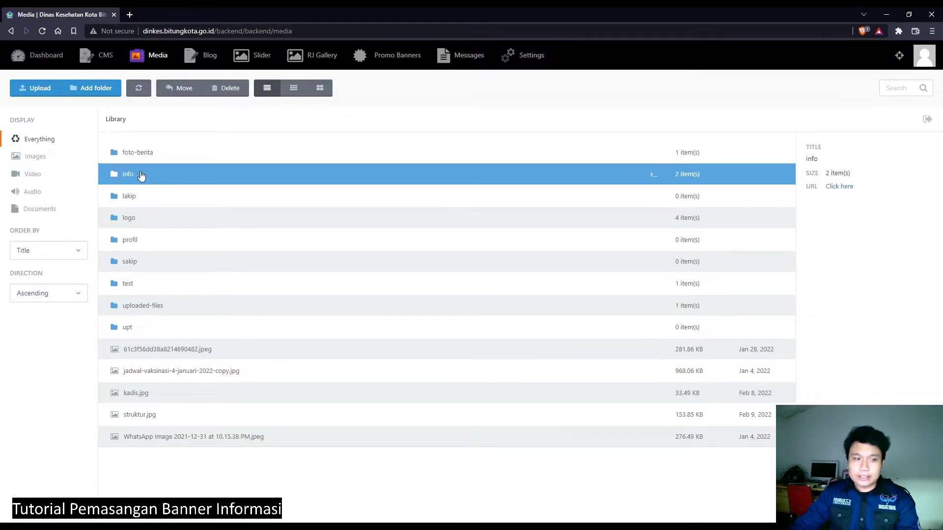
pyautogui.doubleClick(149, 175)
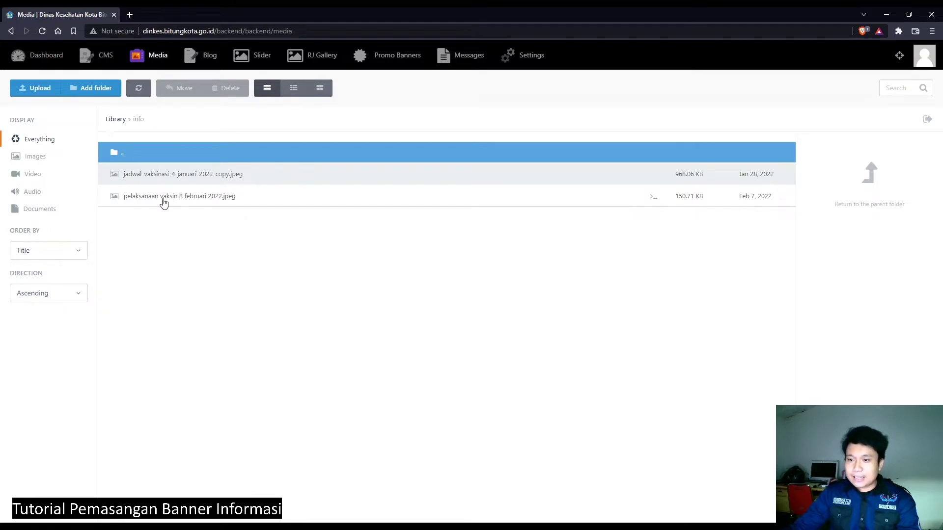
pyautogui.click(276, 201)
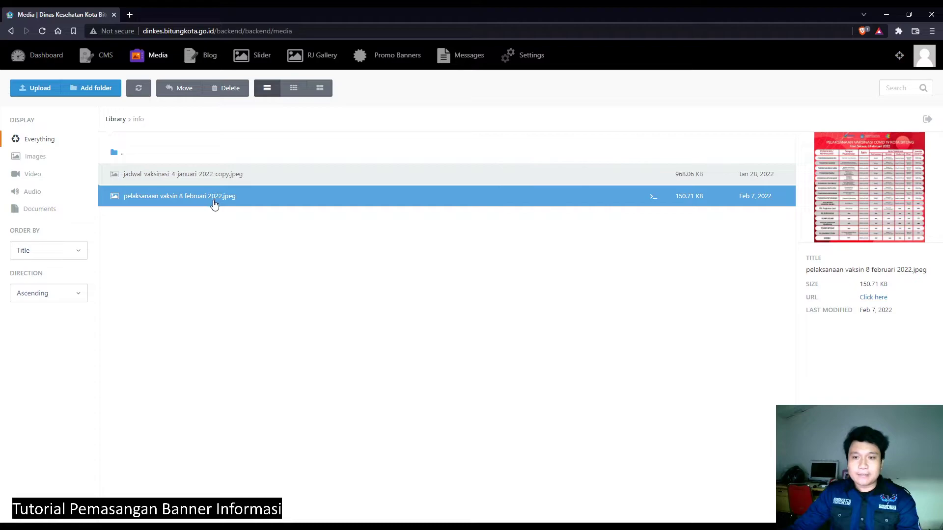
# Upload vaksin-9-feb-2022.jpeg to the info folder and copy its file name
pyautogui.click(26, 91)
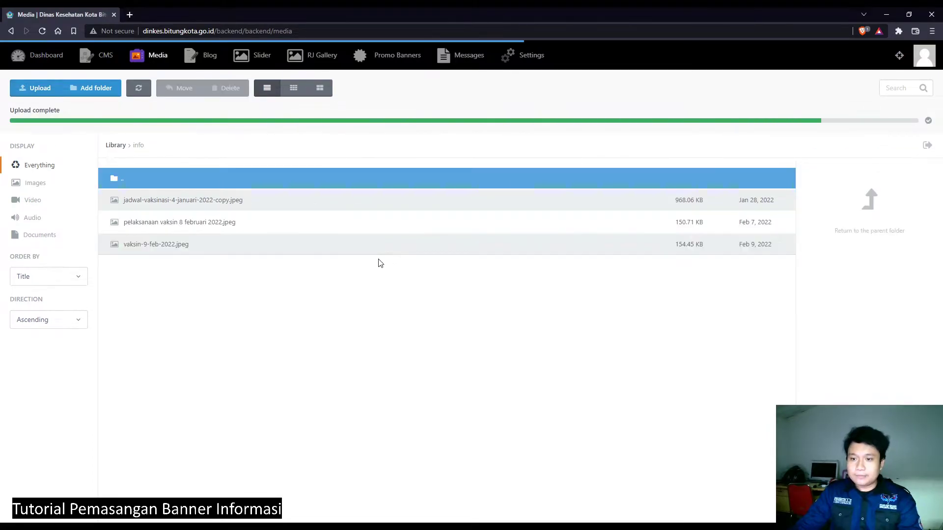
pyautogui.click(217, 247)
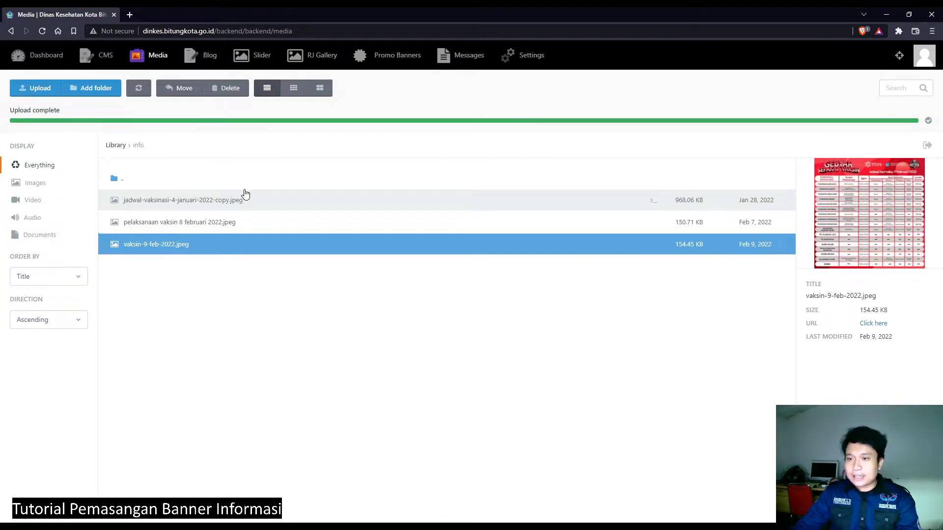
pyautogui.click(176, 201)
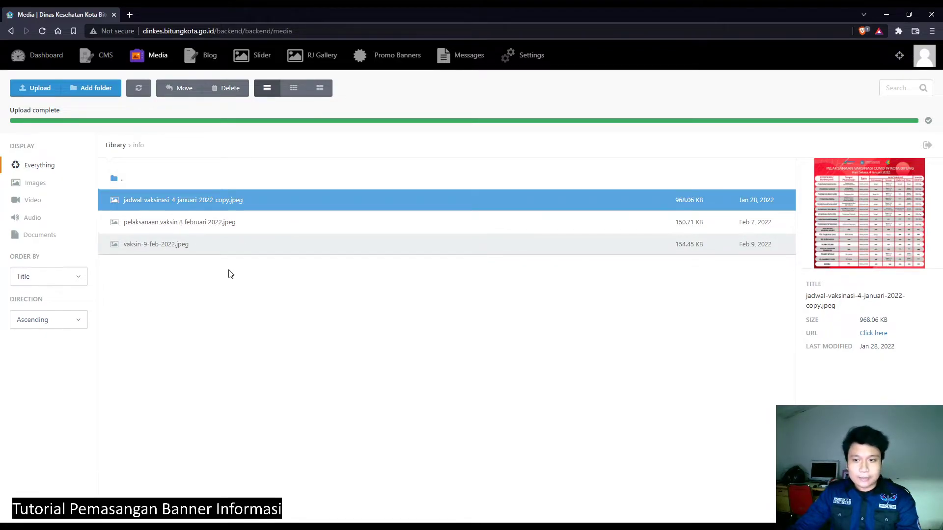
pyautogui.click(221, 249)
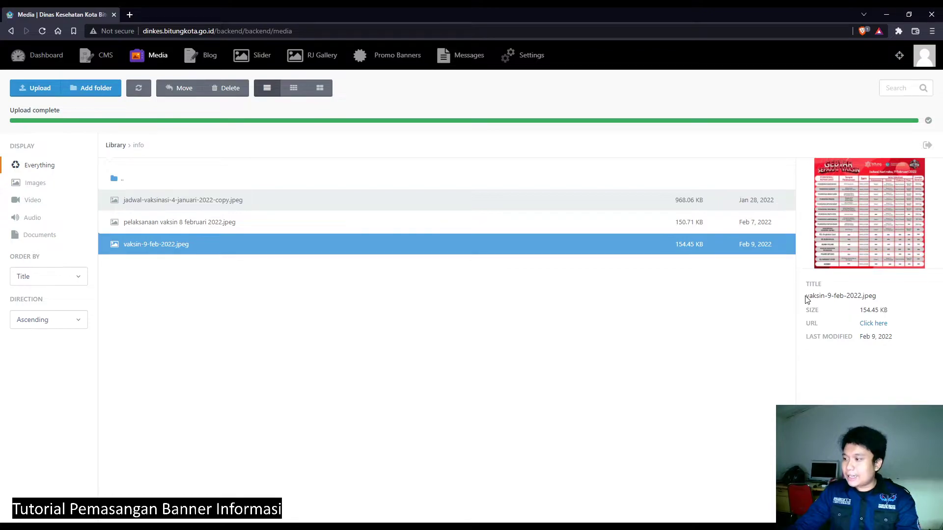
pyautogui.moveTo(806, 299); pyautogui.dragTo(878, 294)
pyautogui.hotkey('ctrl', 'c')
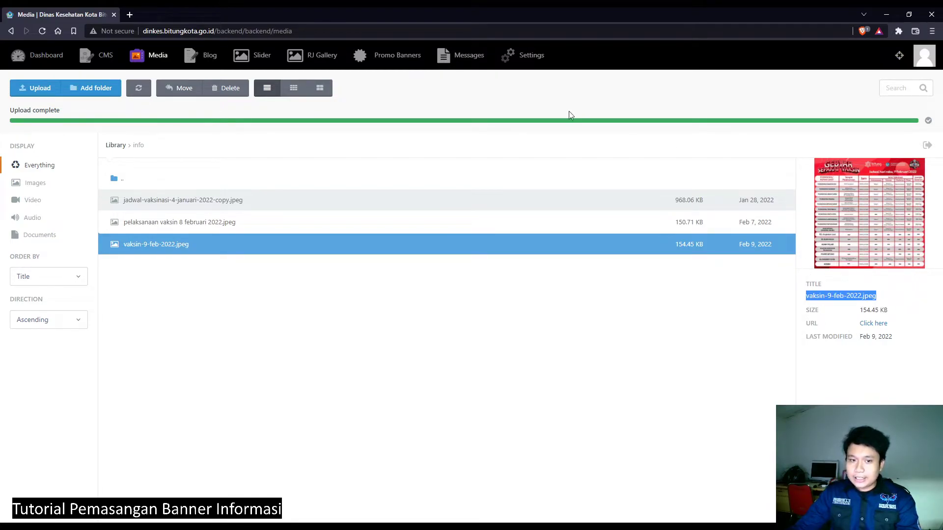
# Reopen the Beranda page in the CMS at the Banner Informasi part of its markup
pyautogui.click(100, 58)
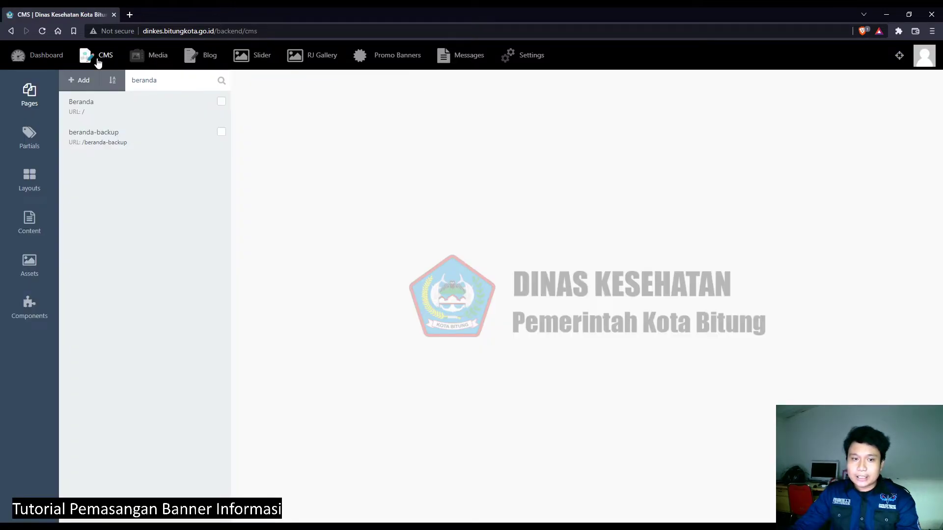
pyautogui.click(102, 110)
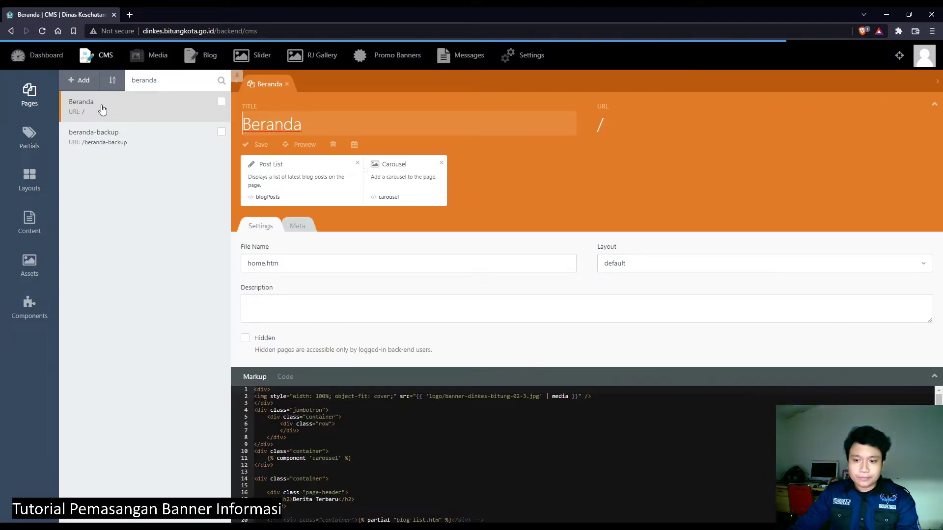
pyautogui.scroll(-2, 436, 409)
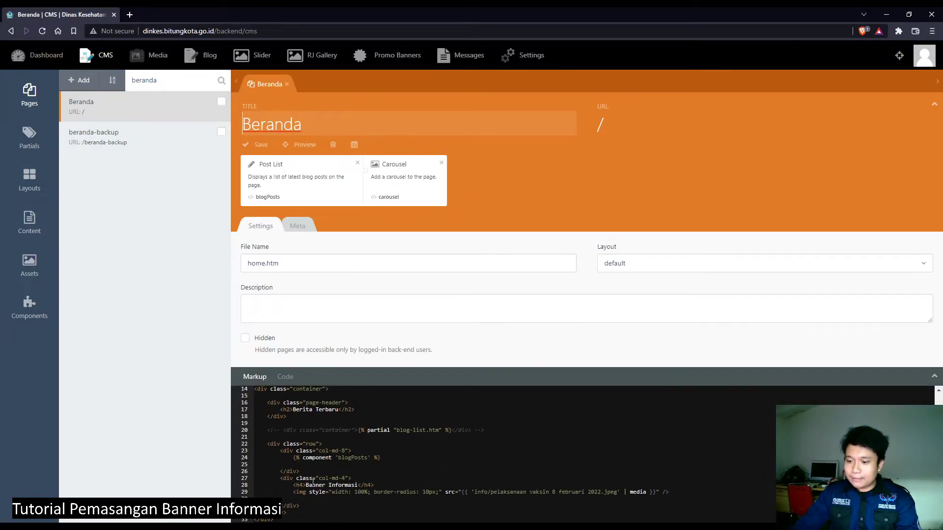
# Replace the file name after info/ in the Banner Informasi image source with vaksin-9-feb-2022.jpeg
pyautogui.moveTo(297, 485); pyautogui.dragTo(375, 485)
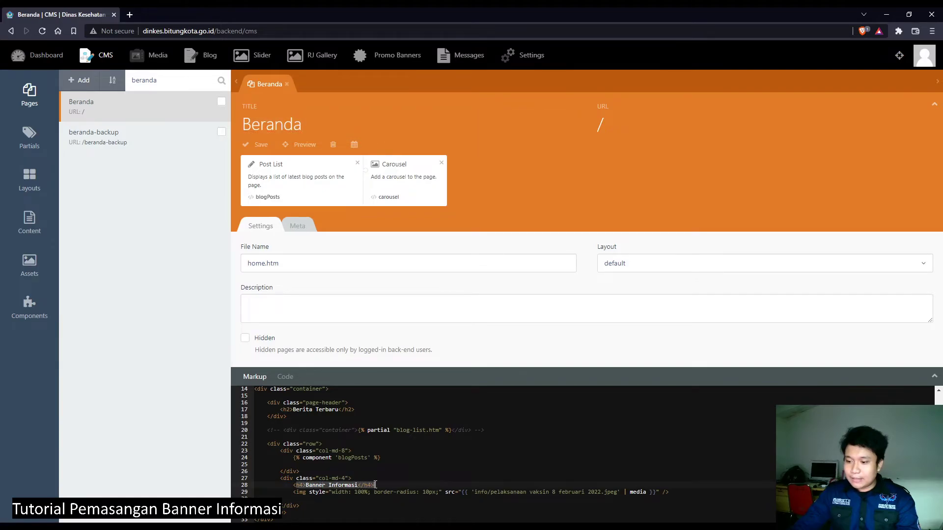
pyautogui.click(474, 492)
pyautogui.moveTo(445, 492); pyautogui.dragTo(458, 493)
pyautogui.click(472, 492)
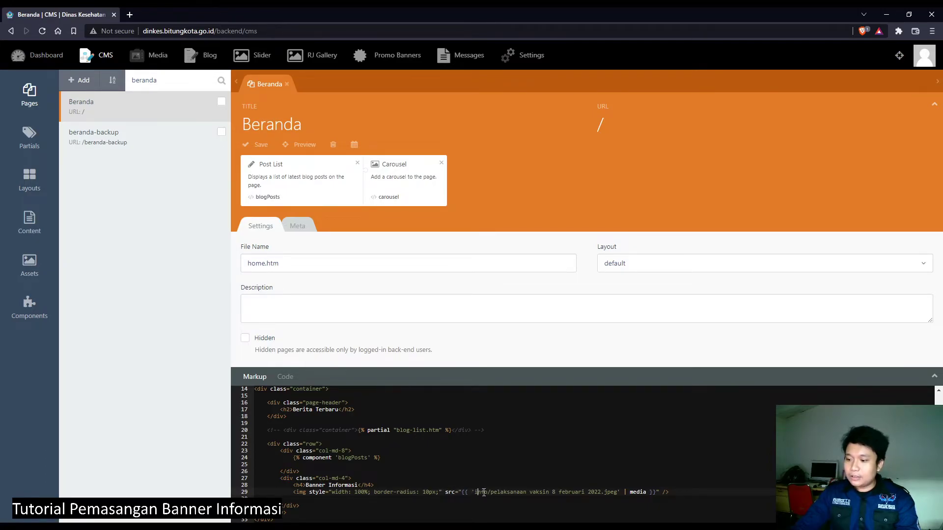
pyautogui.moveTo(474, 492); pyautogui.dragTo(490, 489)
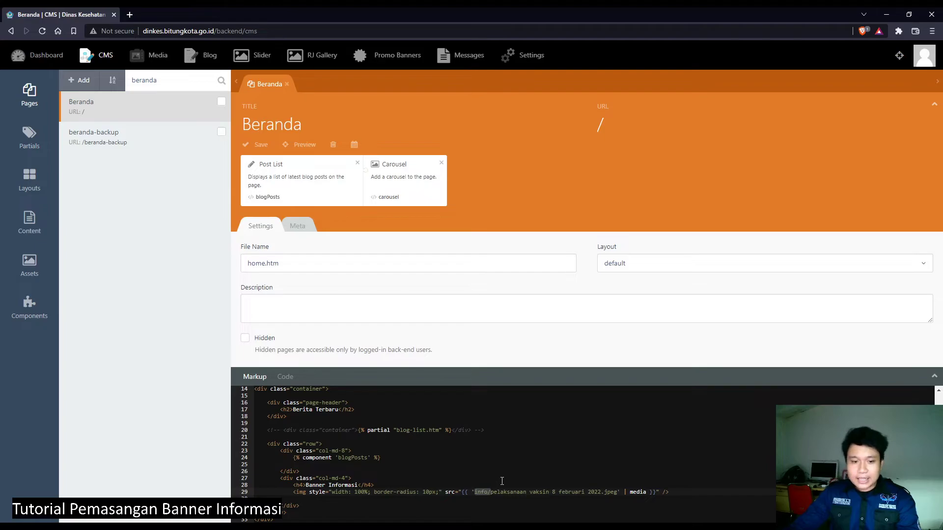
pyautogui.click(501, 491)
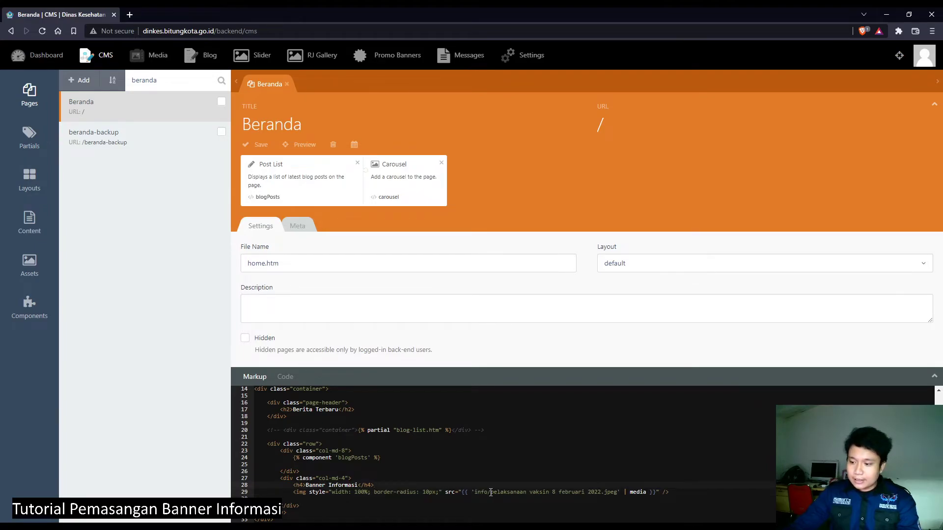
pyautogui.moveTo(490, 492); pyautogui.dragTo(617, 493)
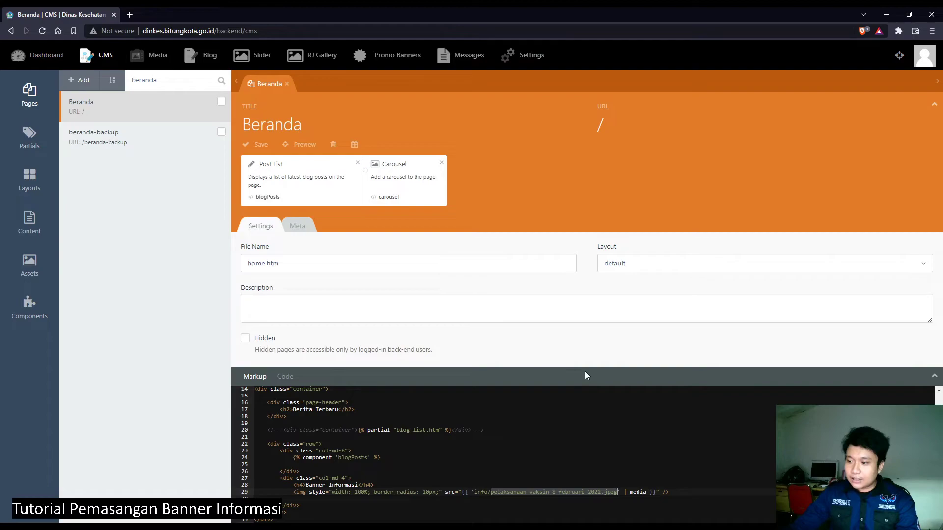
pyautogui.hotkey('ctrl', 'v')
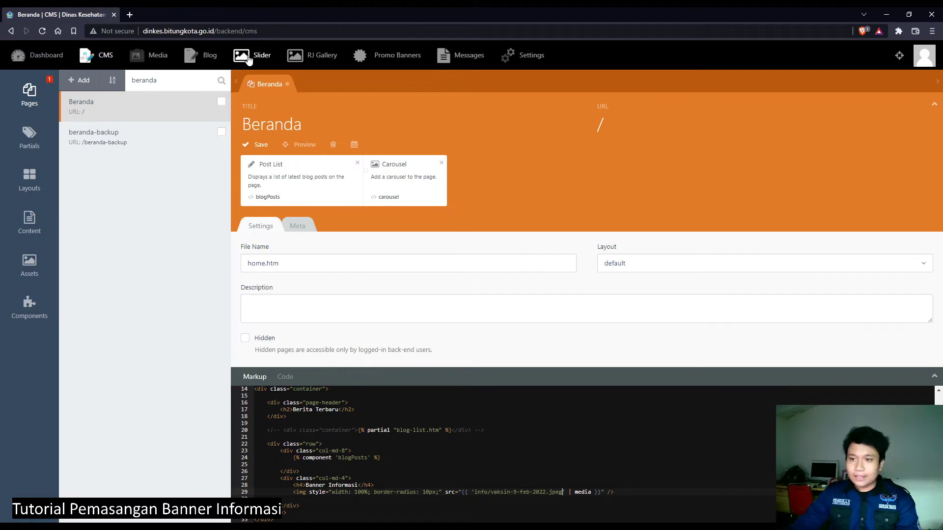
# Open the public homepage dinkes.bitungkota.go.id in a new browser tab and view its Banner Informasi section
pyautogui.click(130, 14)
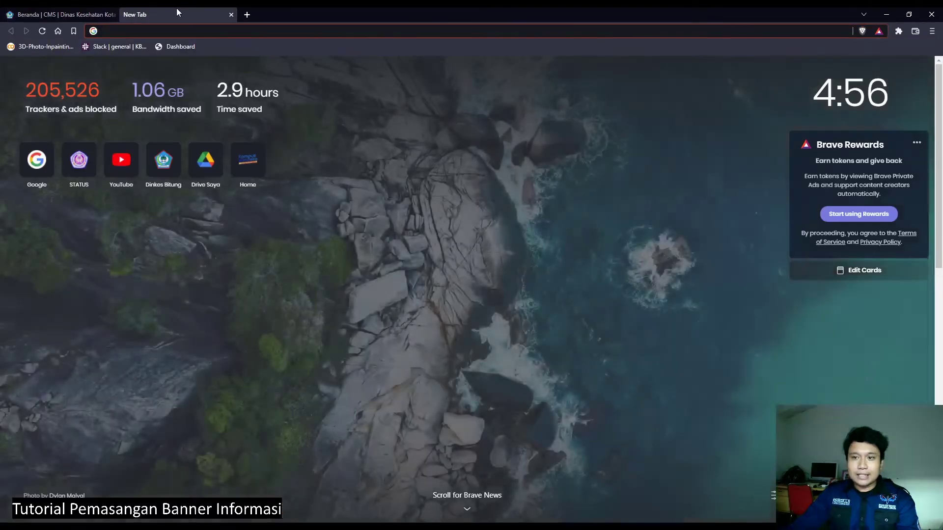
pyautogui.write('dinkes')
pyautogui.press('Return')
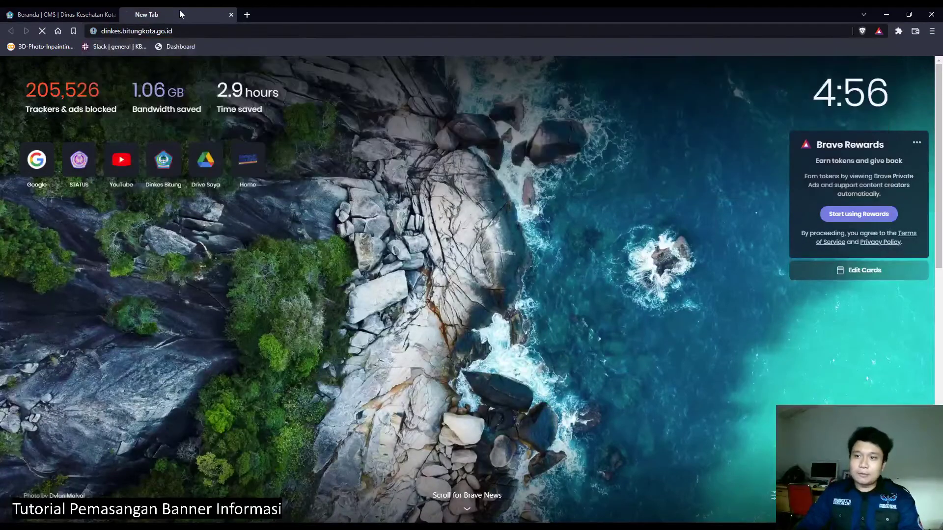
pyautogui.scroll(-5, 569, 219)
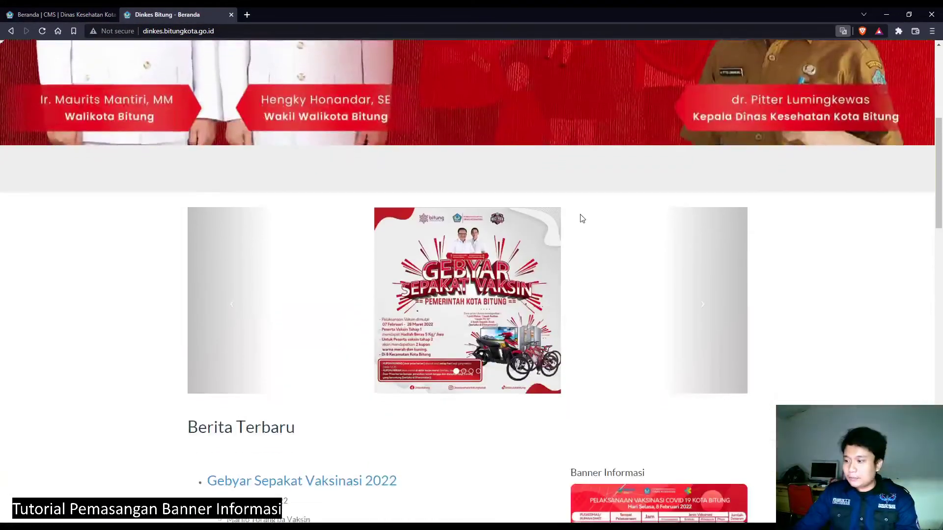
pyautogui.scroll(-4, 582, 219)
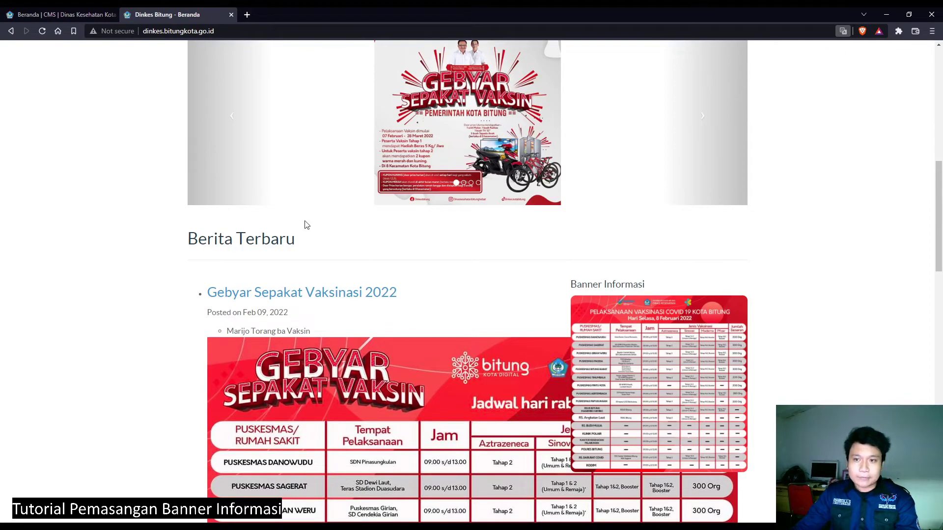
# Return to the CMS and save the edited Beranda page
pyautogui.click(54, 15)
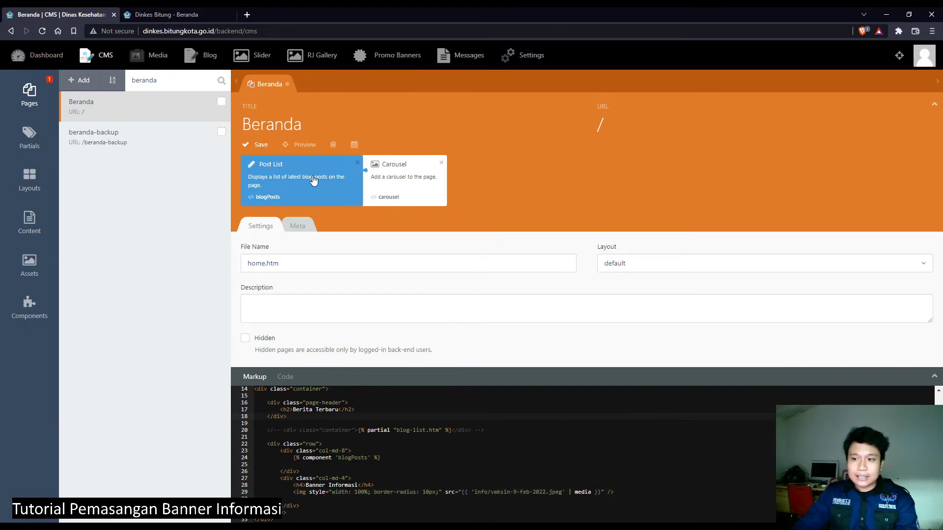
pyautogui.click(256, 147)
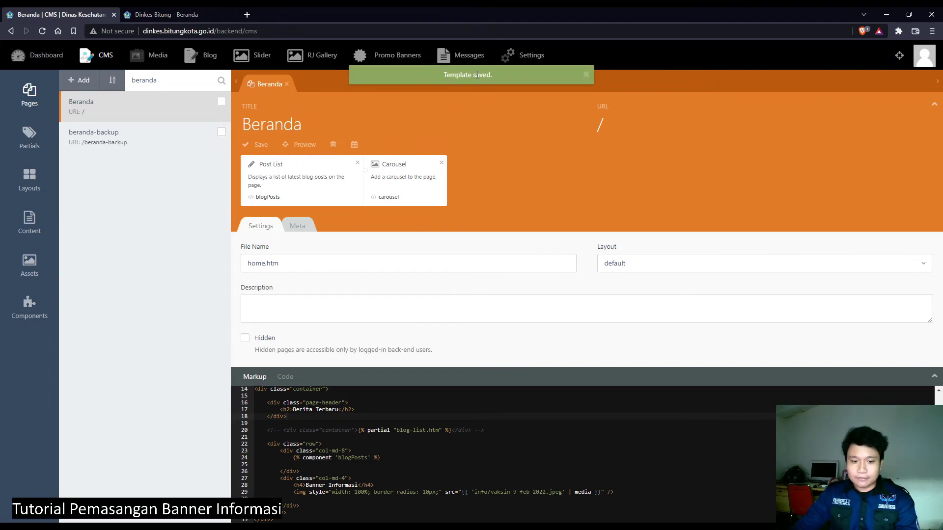
pyautogui.click(187, 16)
pyautogui.click(89, 16)
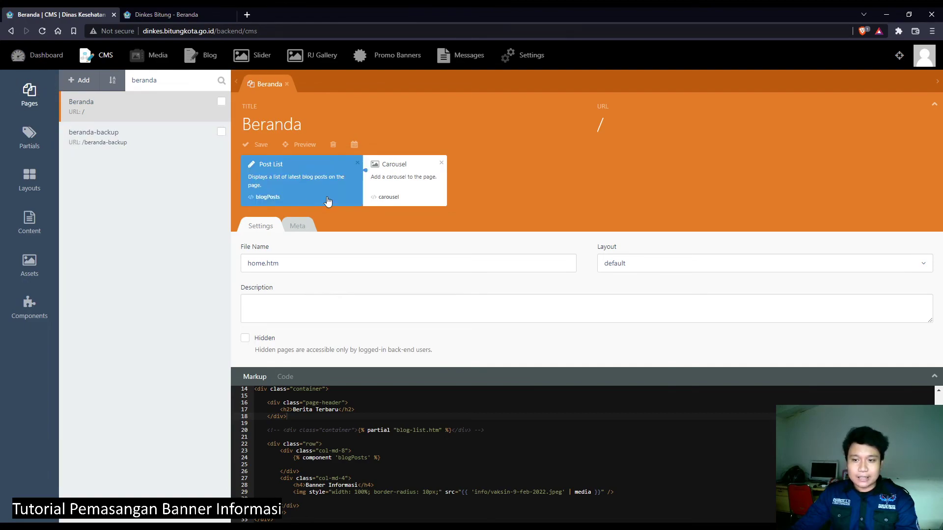
# Reload the public homepage and check the Banner Informasi image, then look over the page header
pyautogui.click(211, 14)
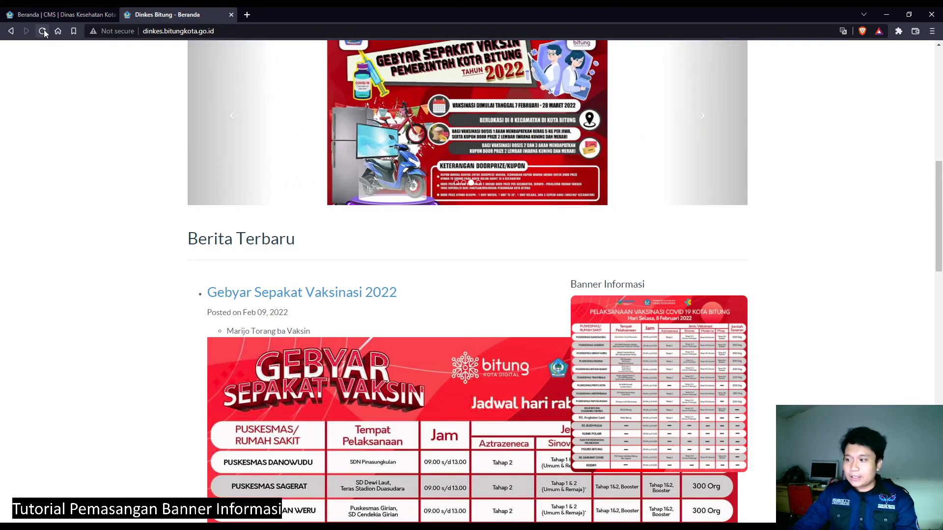
pyautogui.click(42, 31)
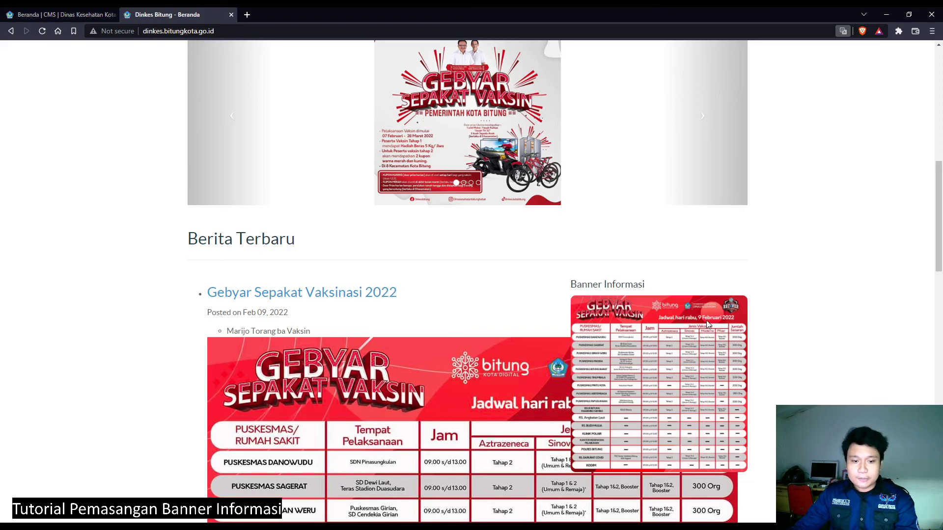
pyautogui.scroll(1, 732, 226)
pyautogui.scroll(8, 733, 226)
pyautogui.scroll(-2, 732, 226)
pyautogui.scroll(2, 732, 226)
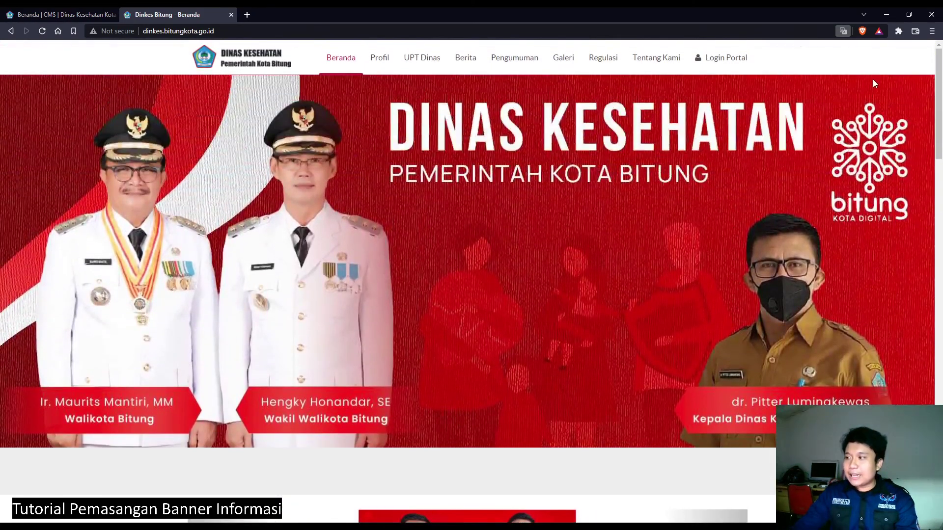